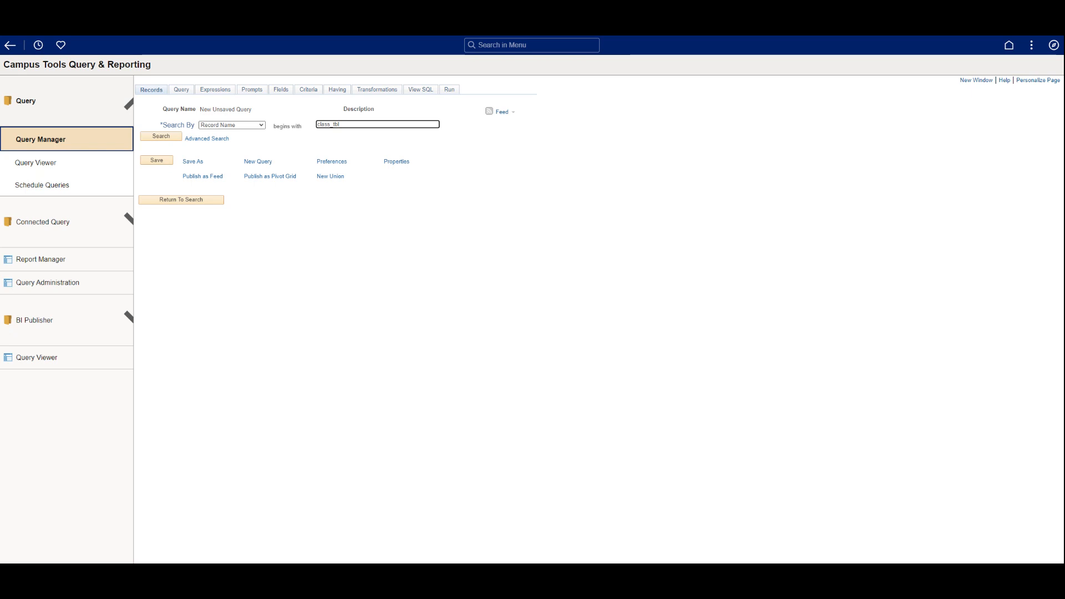
- Search for records whose name begins with CLASS_TBL, entered in uppercase
key("BackSpace")
key("BackSpace")
key("BackSpace")
key("BackSpace")
key("BackSpace")
key("BackSpace")
type("ASS_")
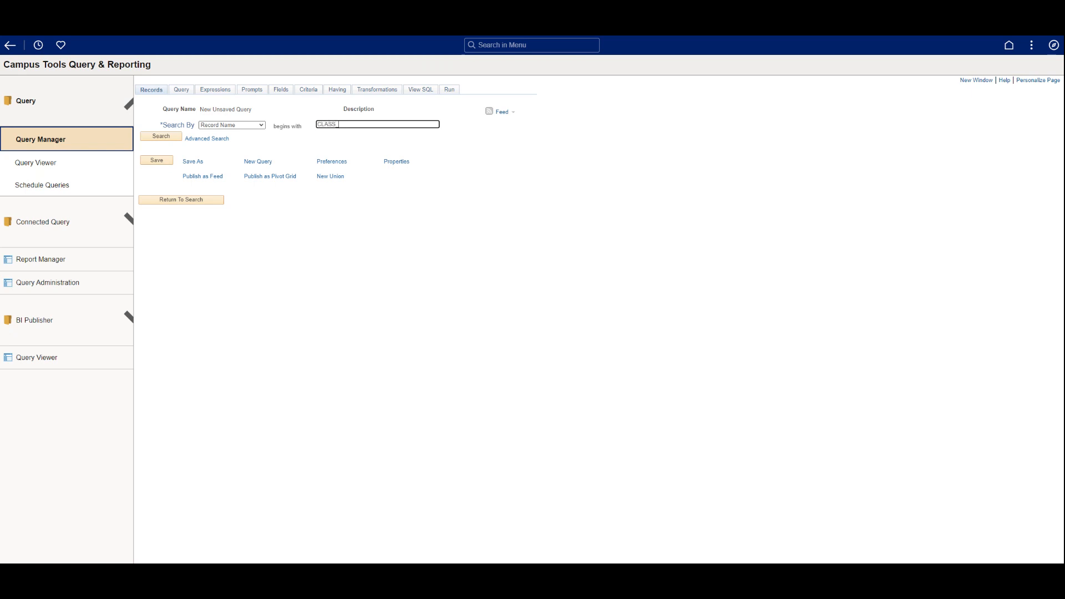
type("TBL")
key("Return")
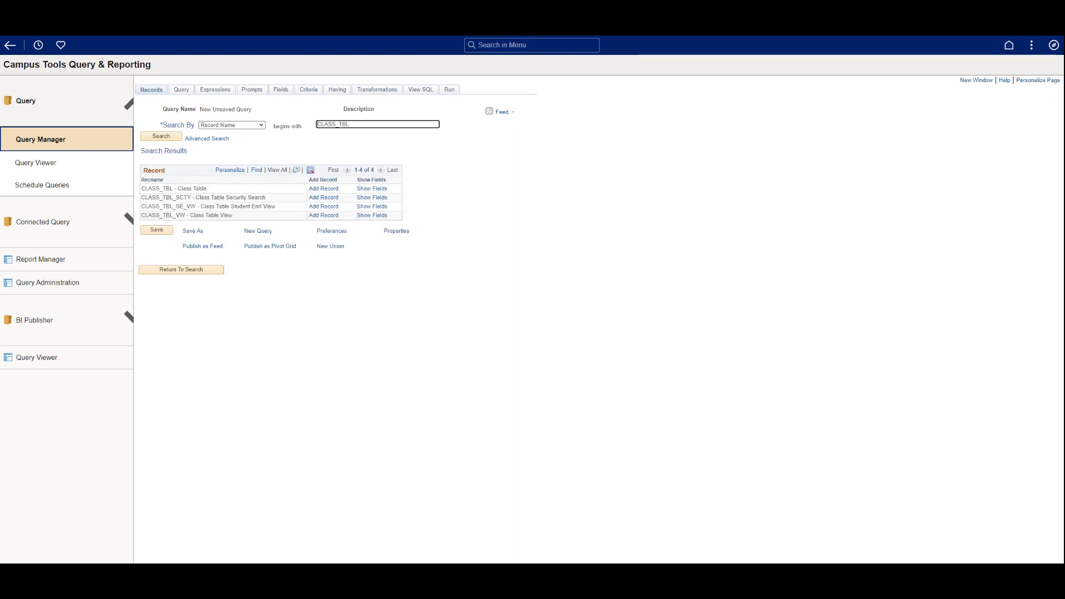
- Try the record name search with a hyphen in place of the underscore, as CLASS-TBL
left_click(339, 124)
key("BackSpace")
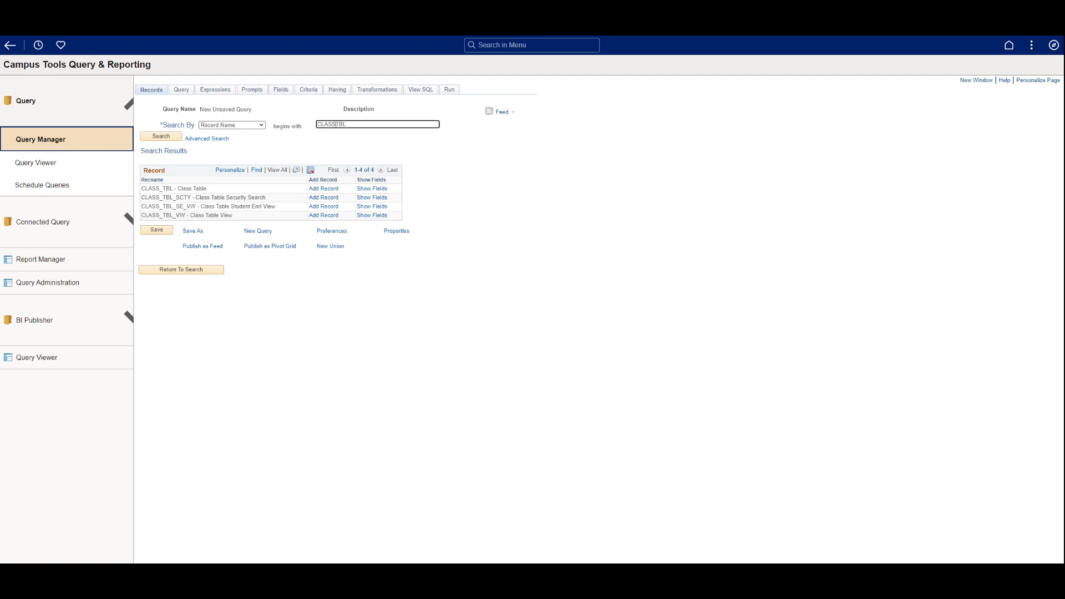
type("-")
key("Return")
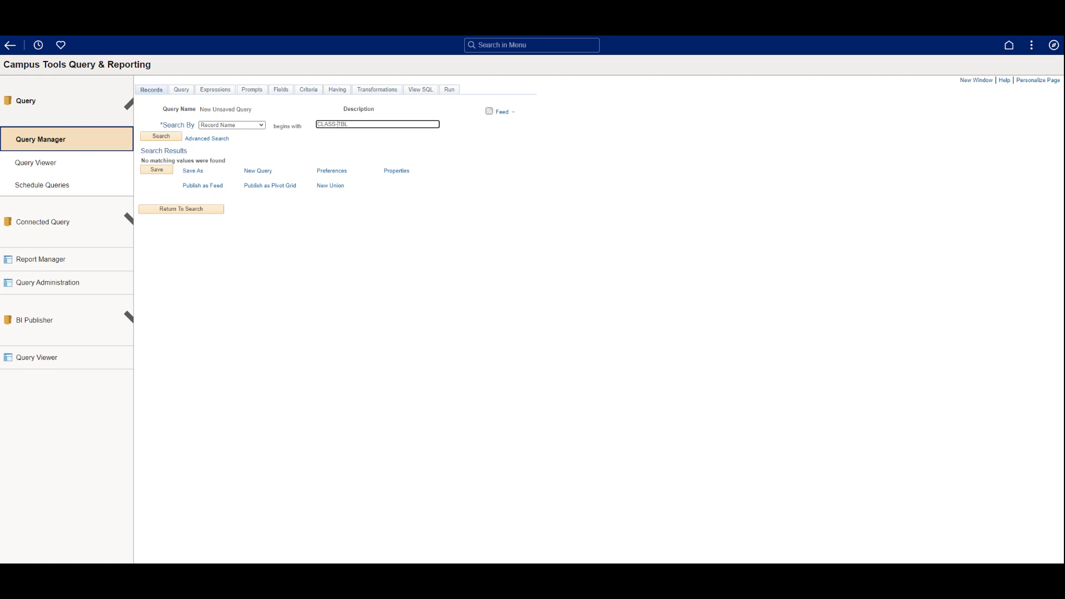
- Search for CLASS_TBL with the underscore and add the CLASS_TBL - Class Table record to the query
key("BackSpace")
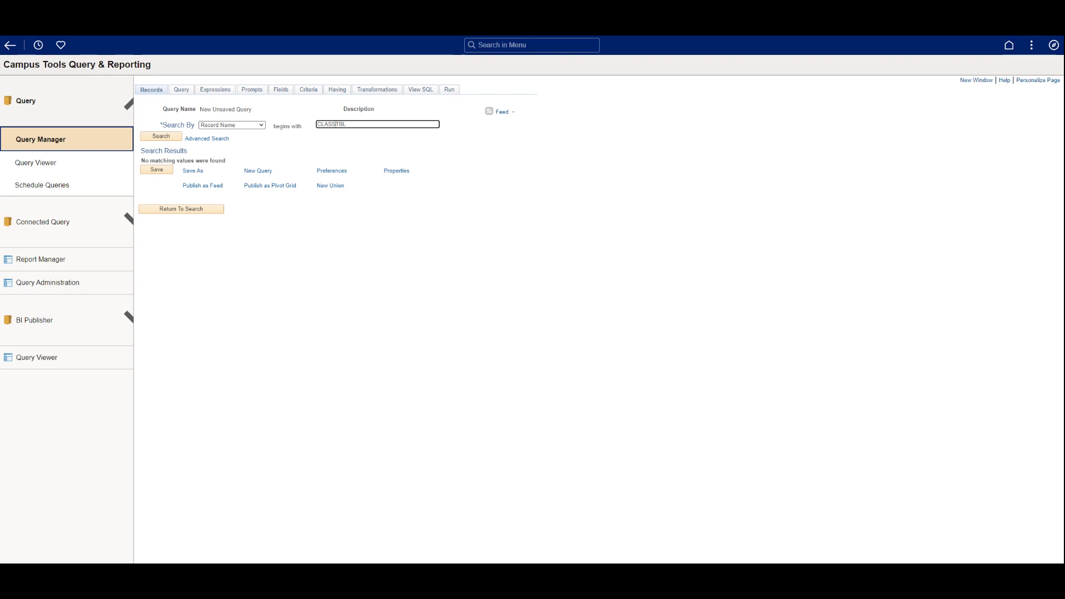
type("_")
key("Return")
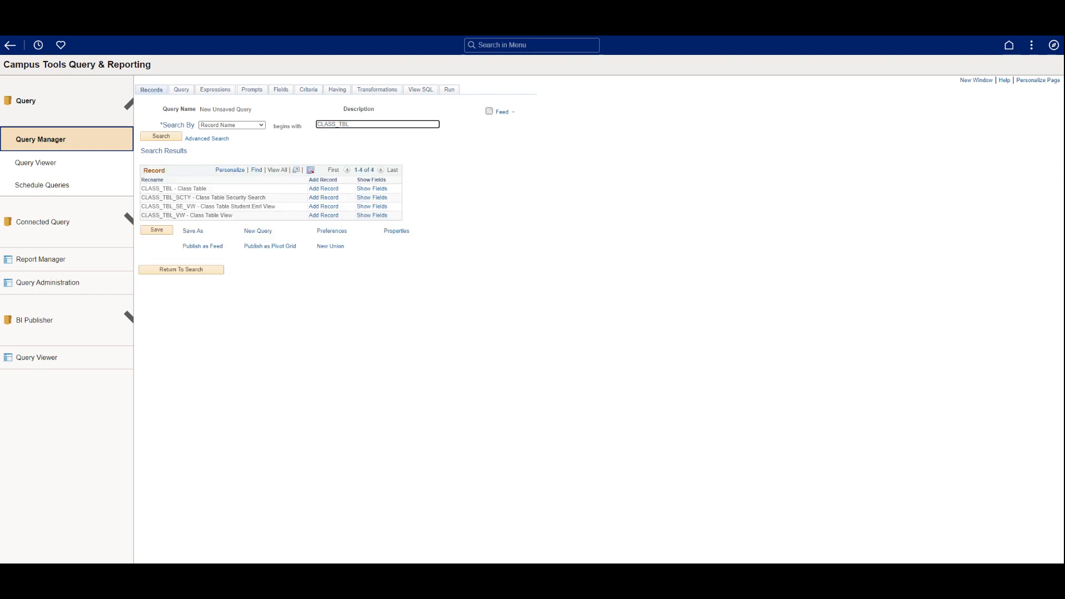
left_click_drag(189, 189, 156, 188)
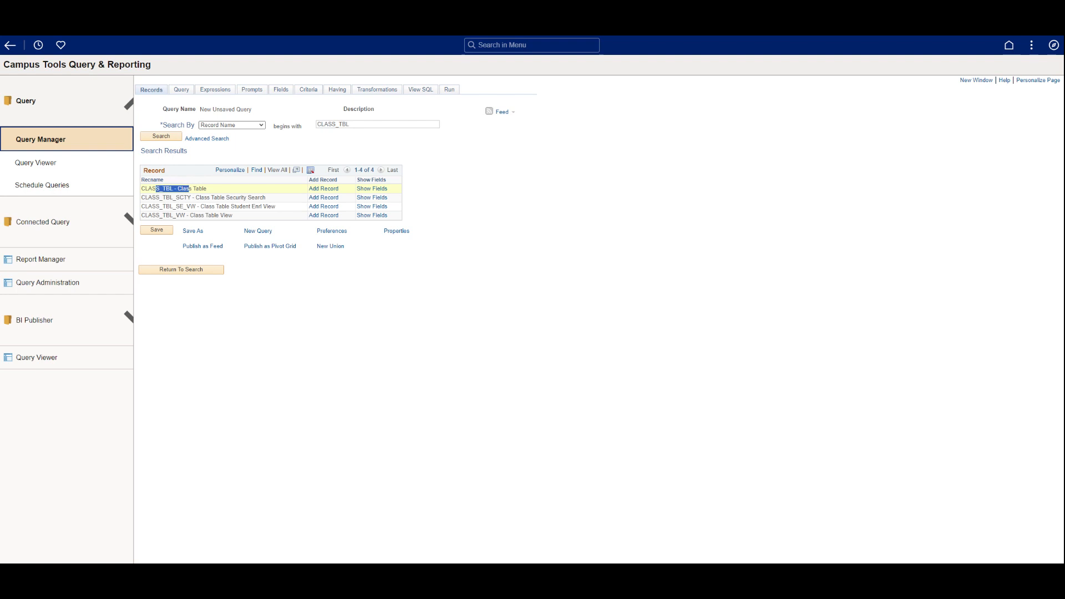
left_click(327, 191)
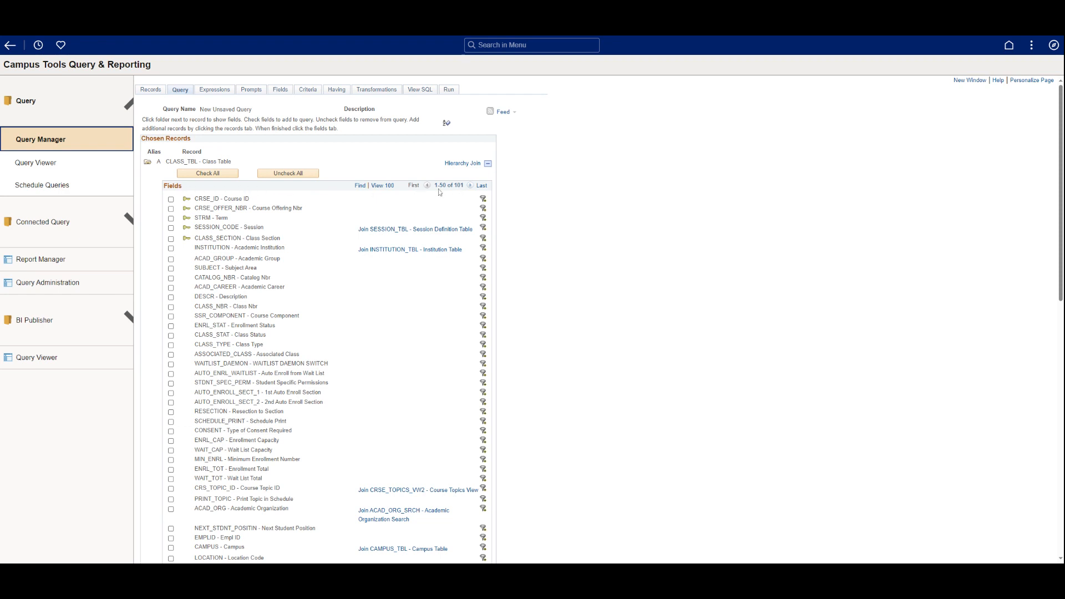
- Show 100 fields of CLASS_TBL at once and include STRM - Term, SUBJECT - Subject Area and ENRL_TOT - Enrollment Total in the query
left_click(383, 186)
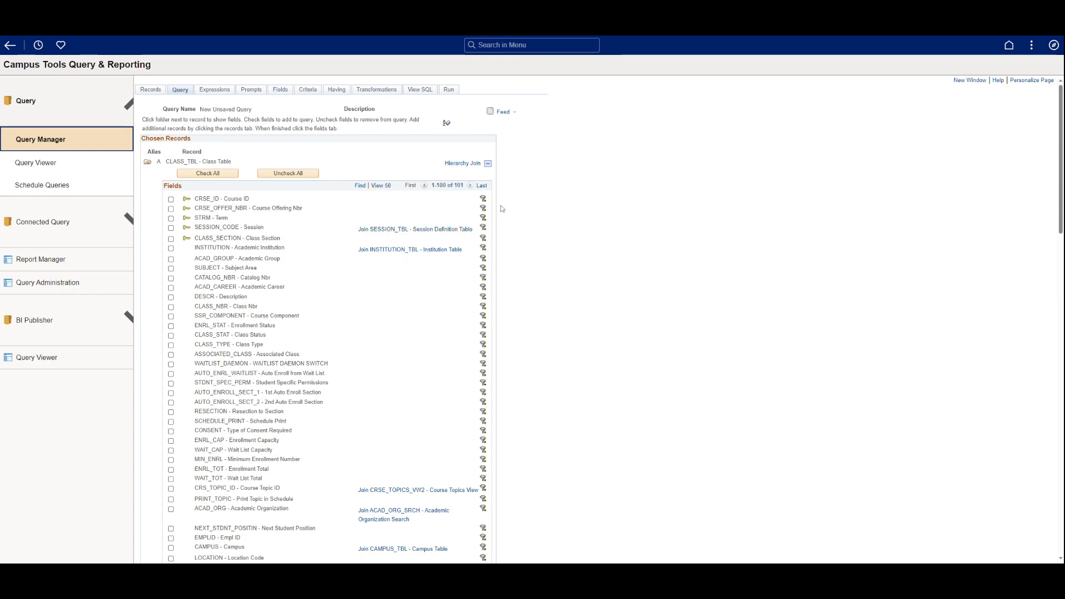
left_click(481, 186)
scroll(420, 359, "down", 8)
scroll(417, 361, "up", 9)
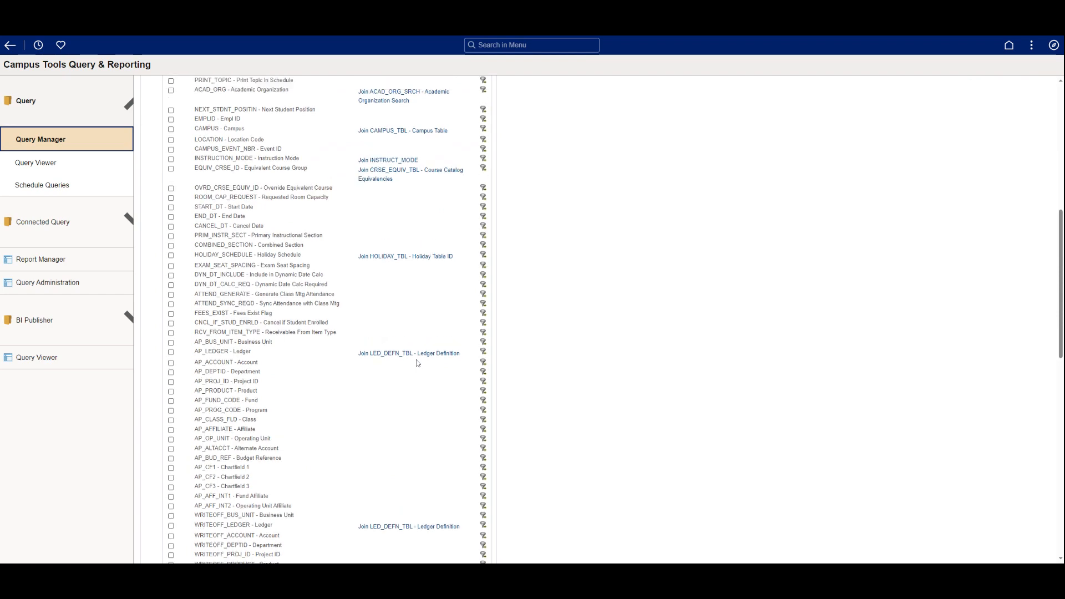
left_click(413, 186)
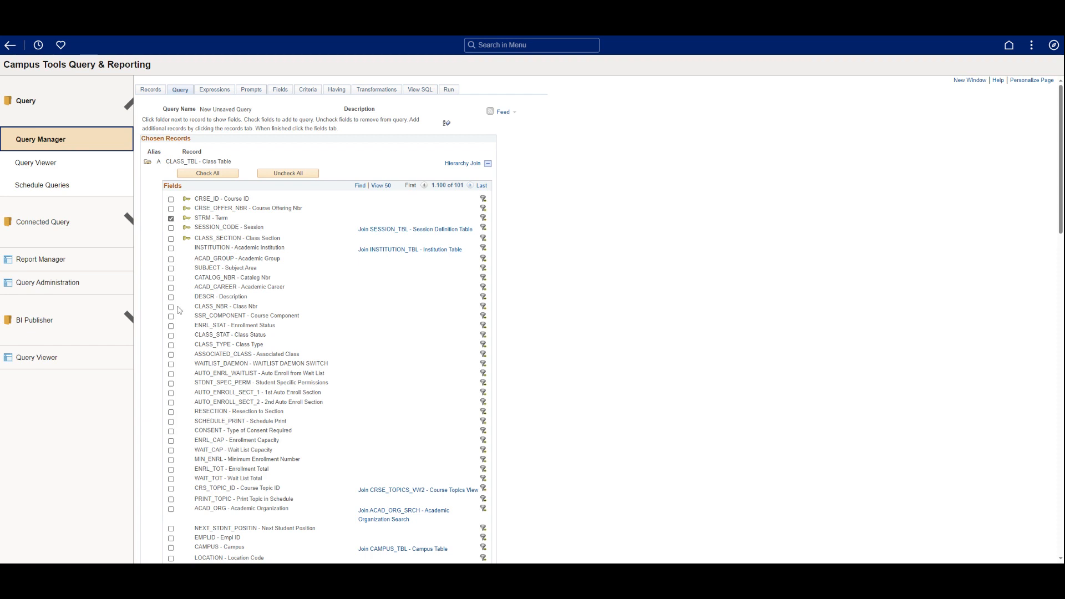
left_click(172, 269)
left_click(171, 470)
- Add a criterion requiring INSTITUTION - Academic Institution to equal the constant DUKEU
left_click_drag(217, 248, 251, 247)
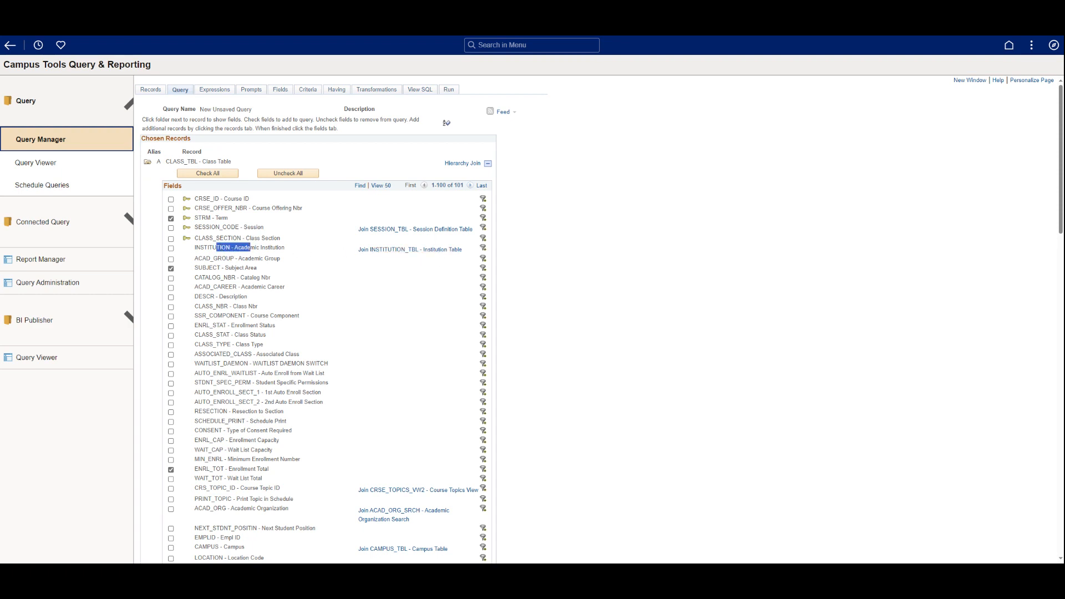
left_click(483, 248)
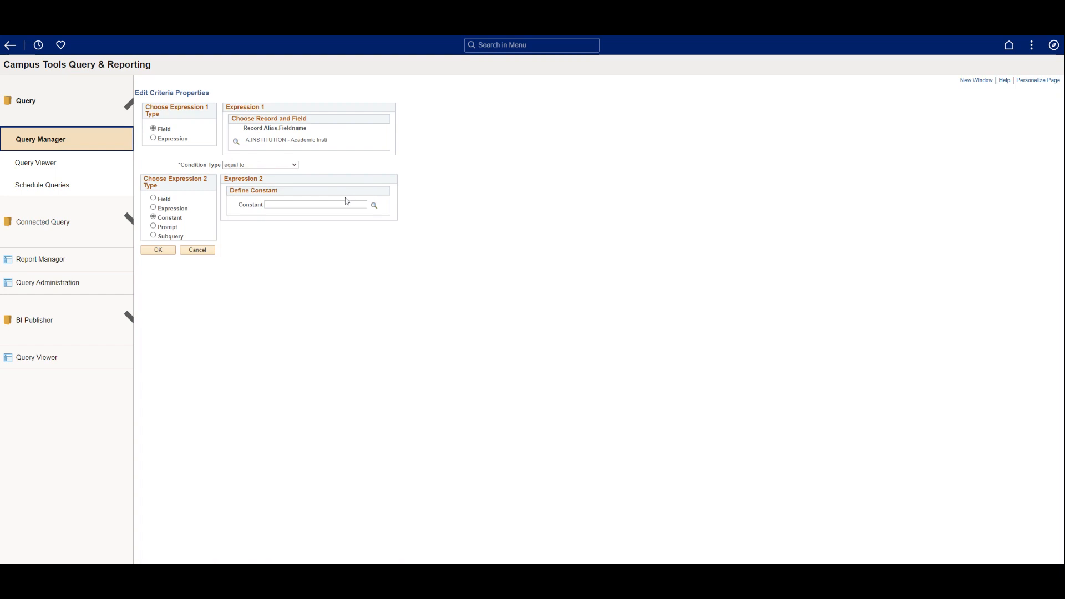
type("DUKEU")
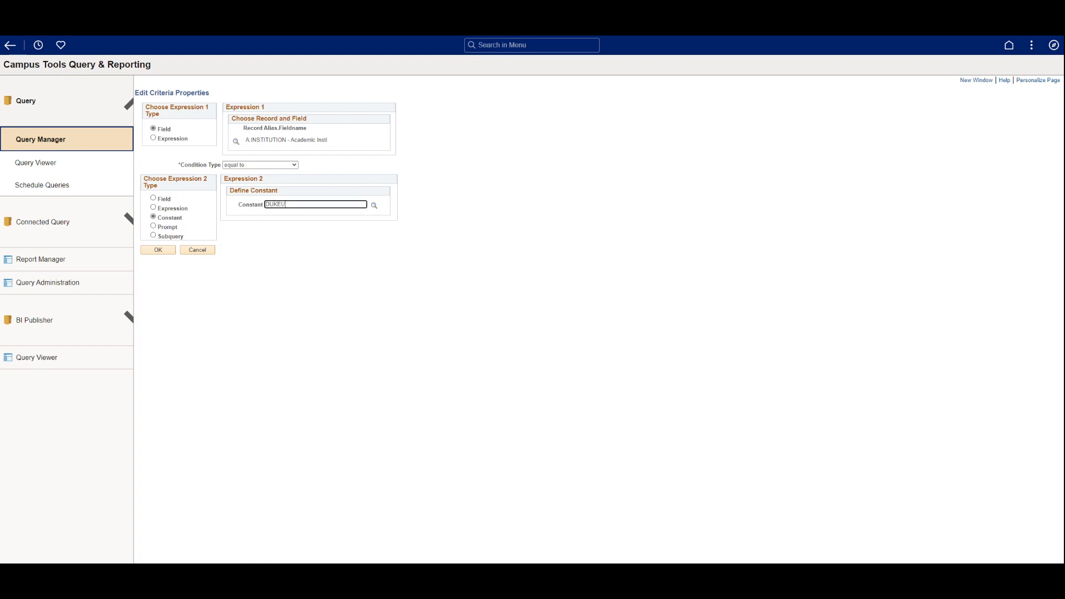
left_click(163, 250)
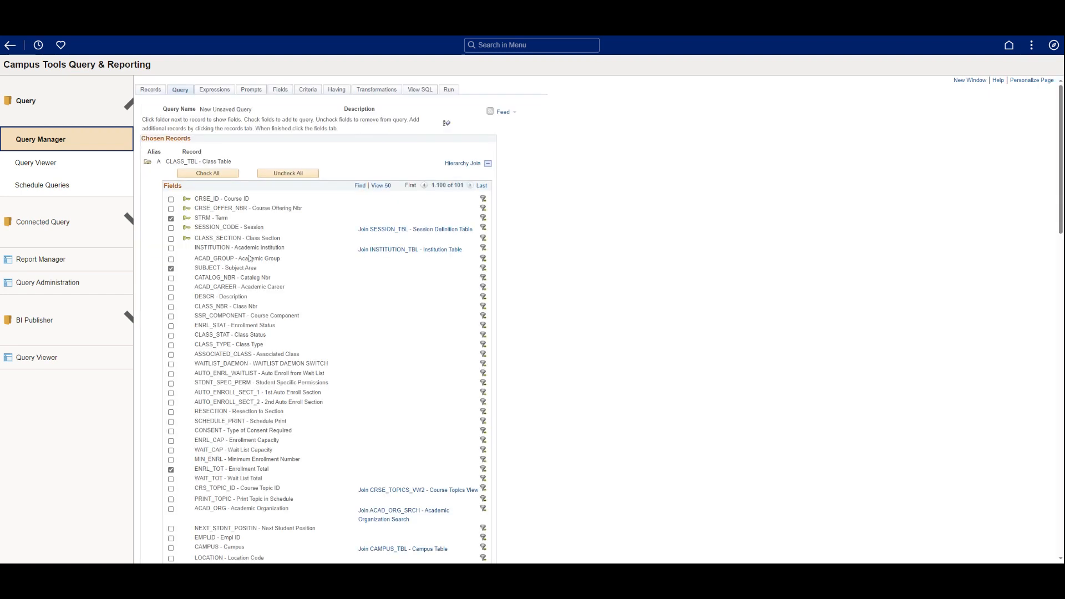
- Add a criterion requiring STRM - Term to equal the constant 1870
left_click(483, 218)
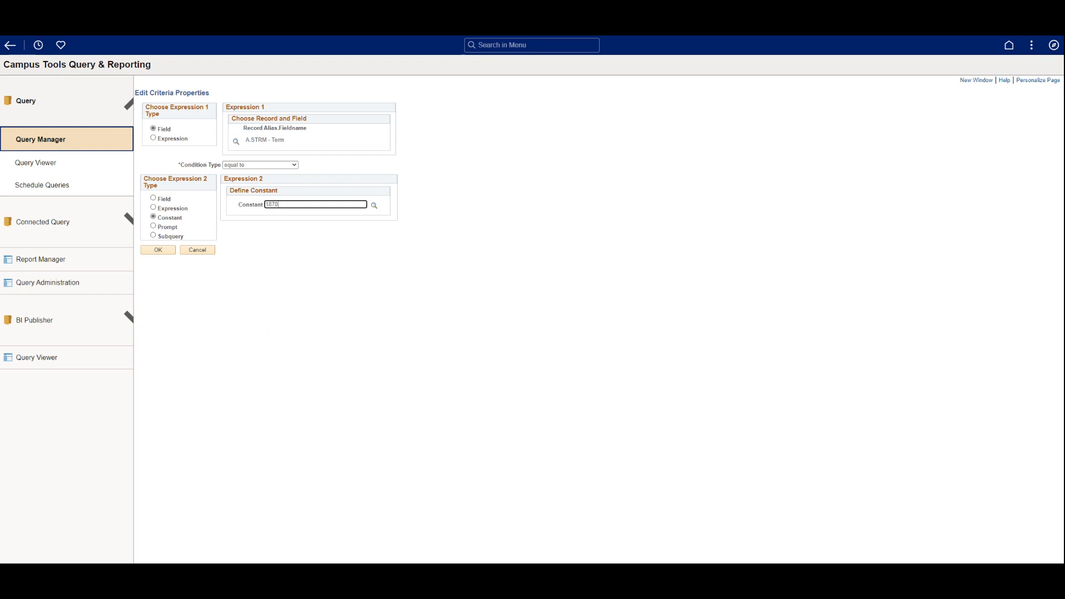
type("1870")
left_click(158, 249)
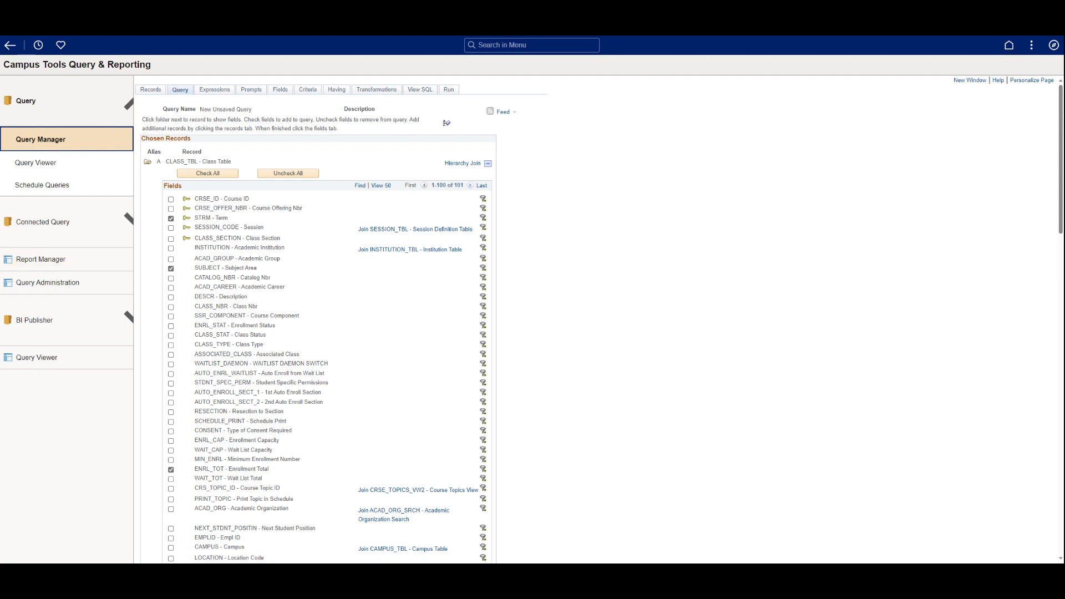
- Set the aggregate function of the ENRL_TOT - Enrollment Total field to Average
left_click(280, 90)
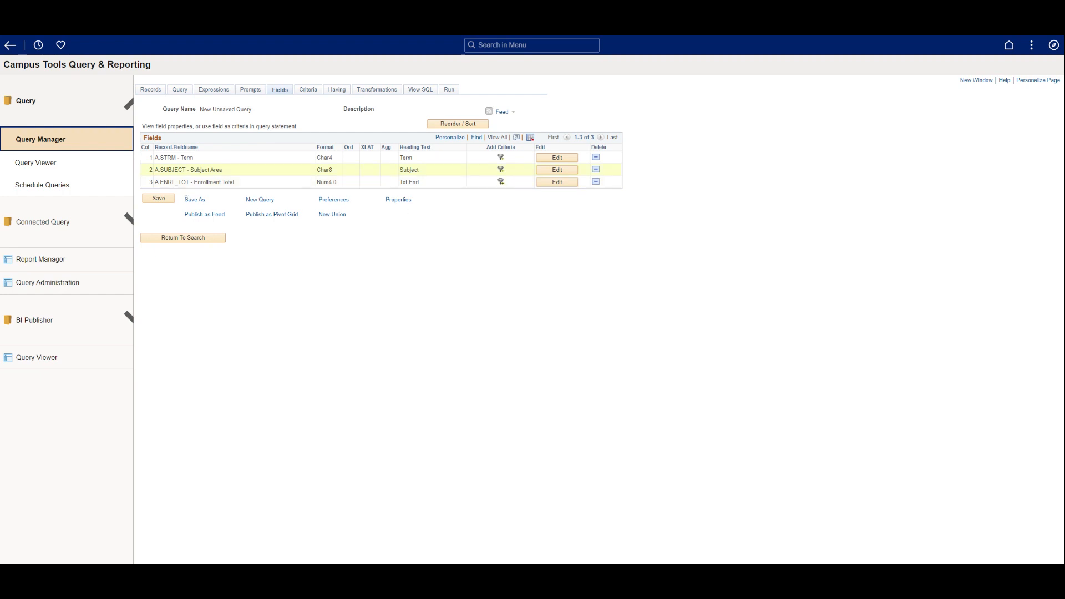
left_click(559, 183)
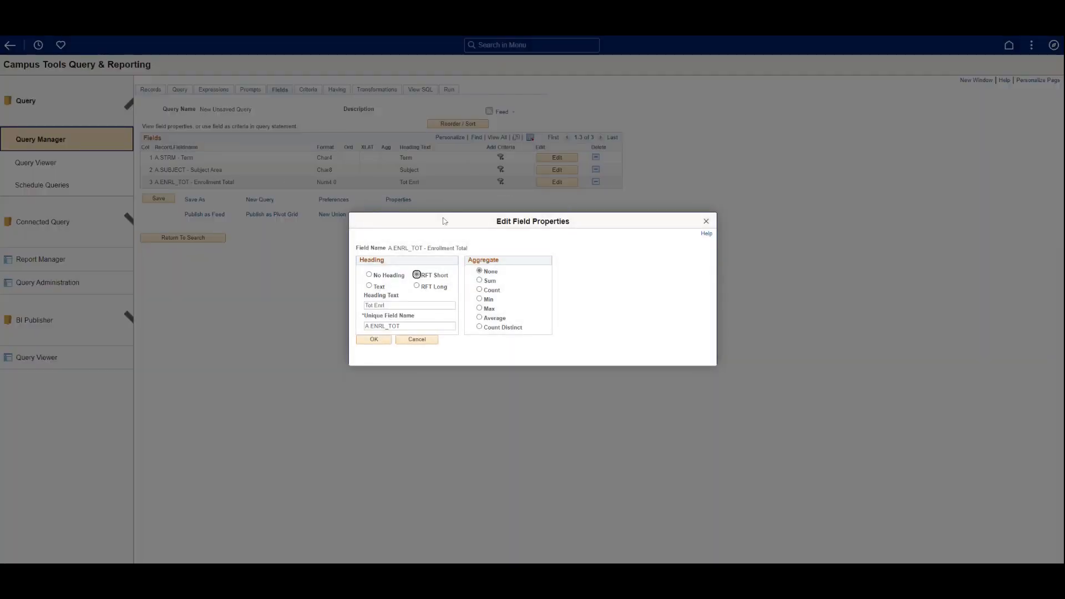
left_click(479, 317)
left_click(401, 306)
left_click(384, 340)
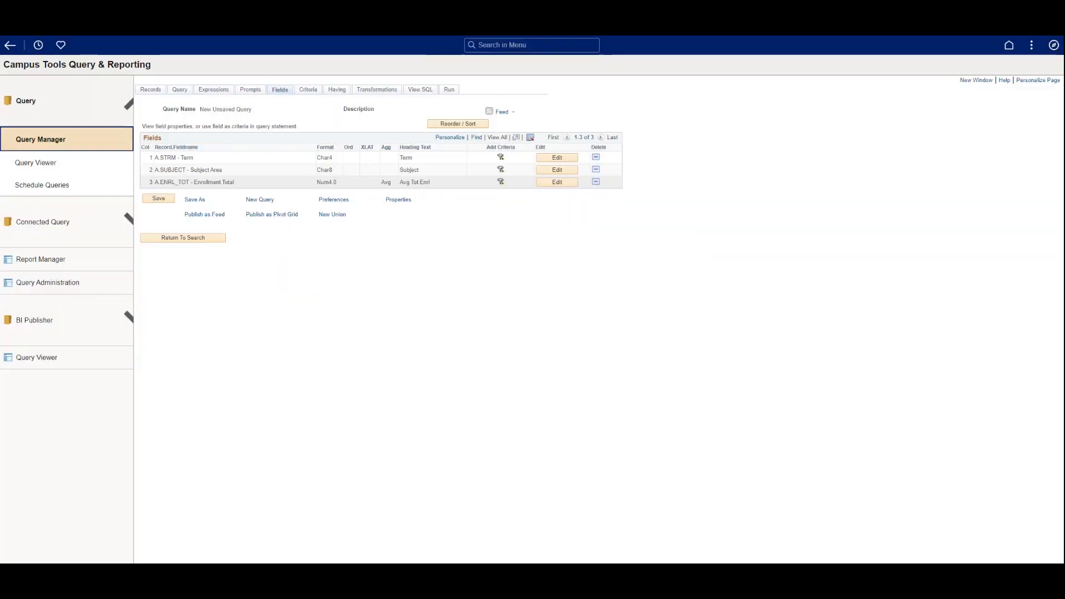
- Run the query to list the average total enrollment per term and subject
left_click_drag(400, 182, 410, 182)
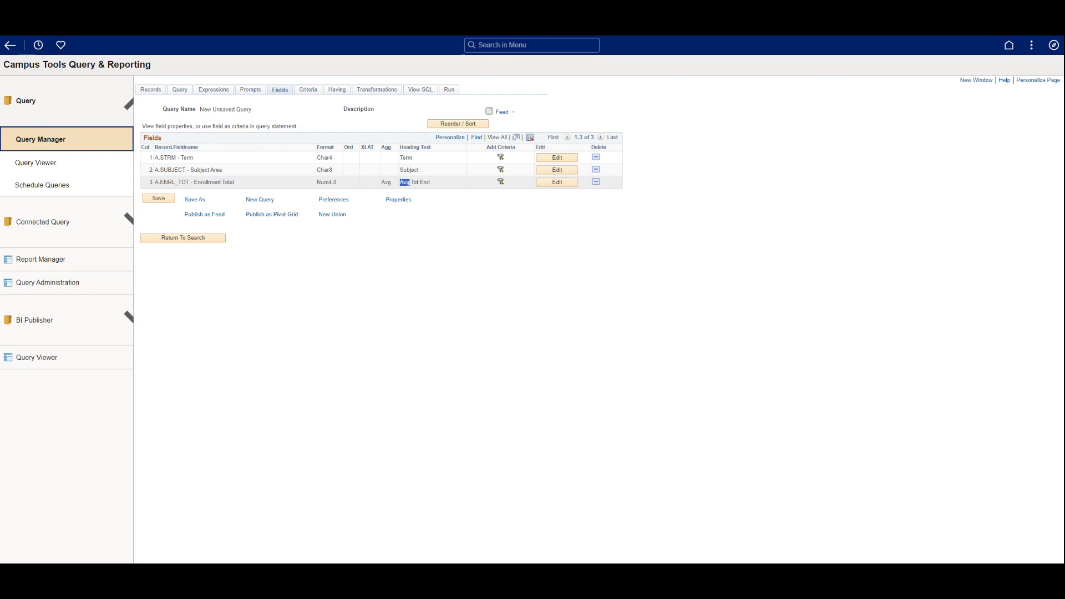
left_click(450, 92)
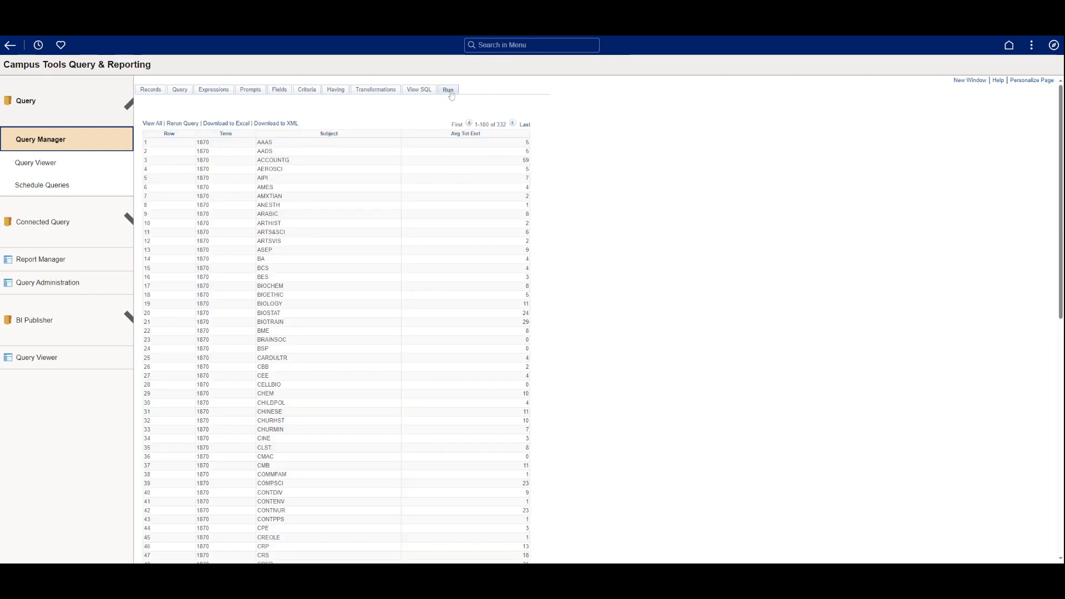